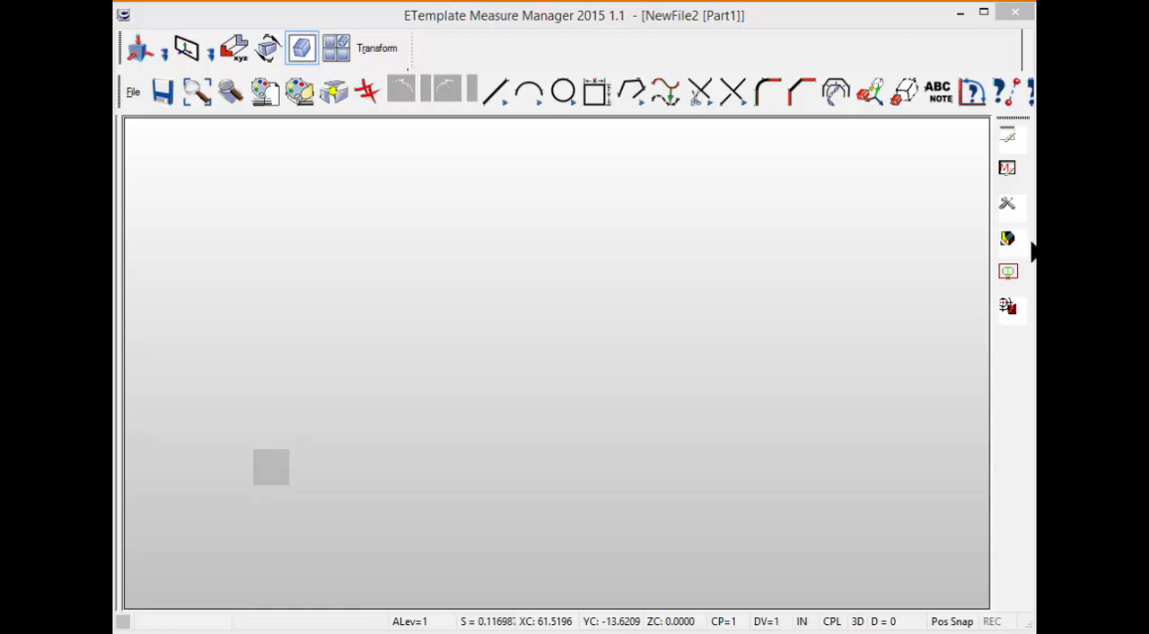
Configure the laser settings: outside and inside radius 0, overhang 1.84, note and label size 1.5, with linear footage, export point IDs and splash off.
left_click(1009, 238)
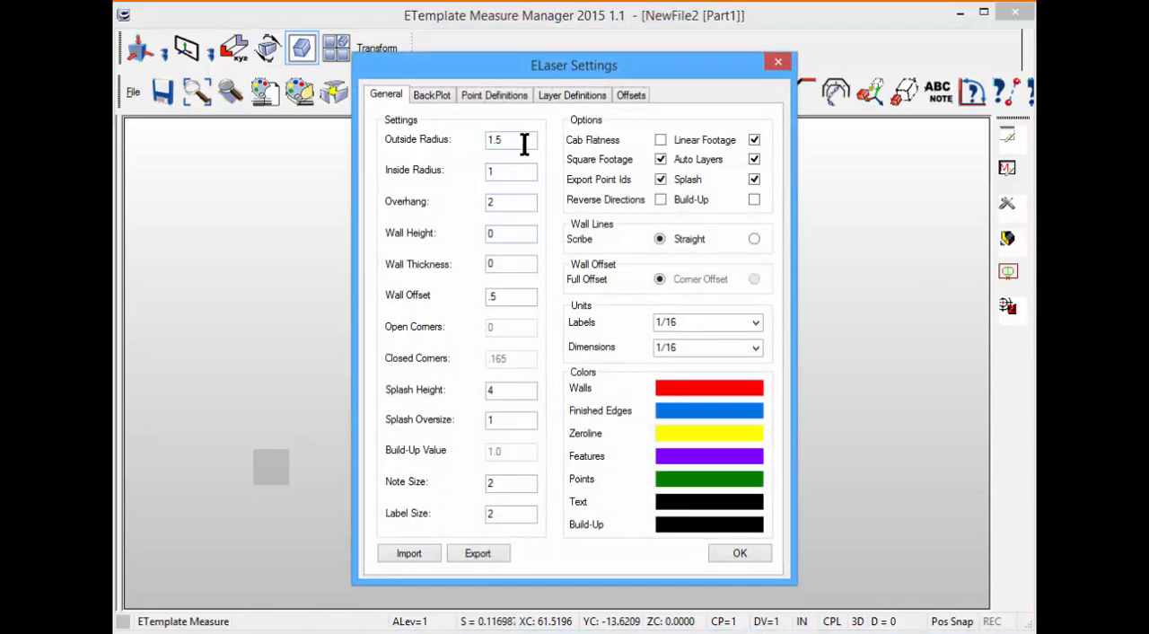
left_click_drag(521, 140, 455, 152)
type("0")
left_click_drag(515, 171, 437, 179)
type("0")
left_click_drag(521, 202, 476, 212)
type("84")
left_click(753, 179)
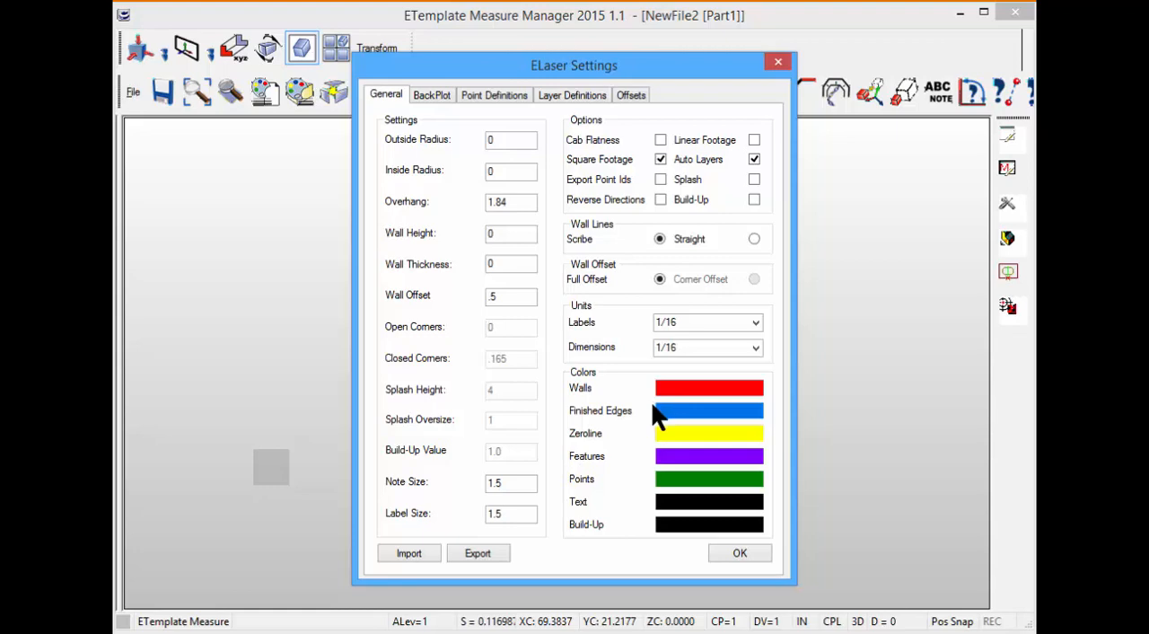
left_click(755, 551)
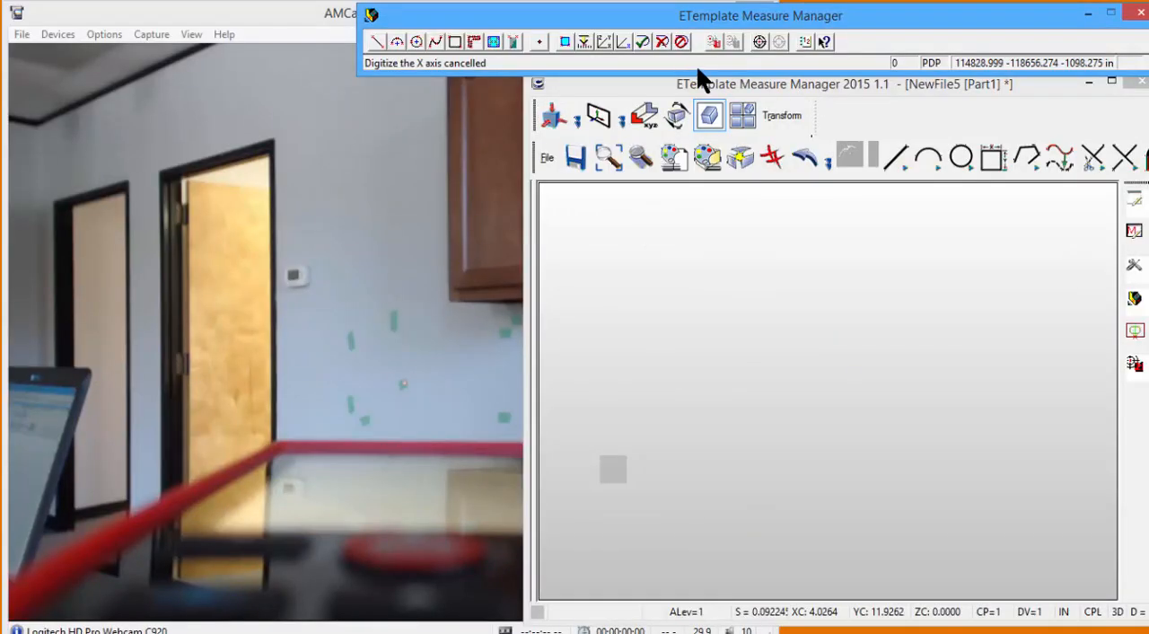
Set up the laser's coordinate axes and digitize the stepped countertop outline.
left_click(606, 43)
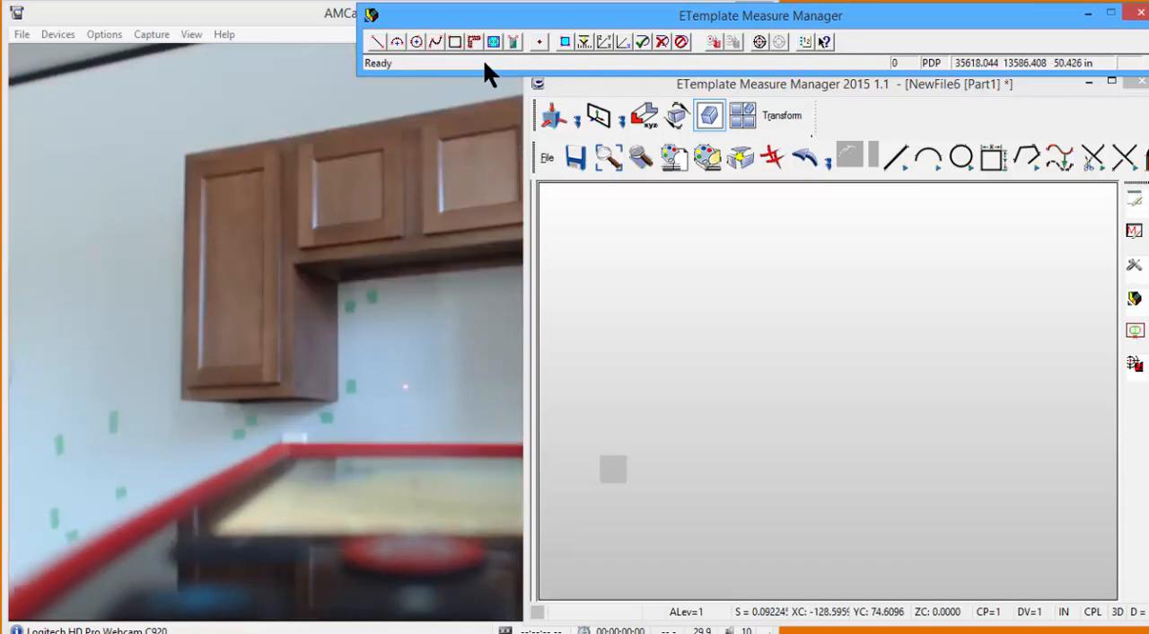
left_click(471, 40)
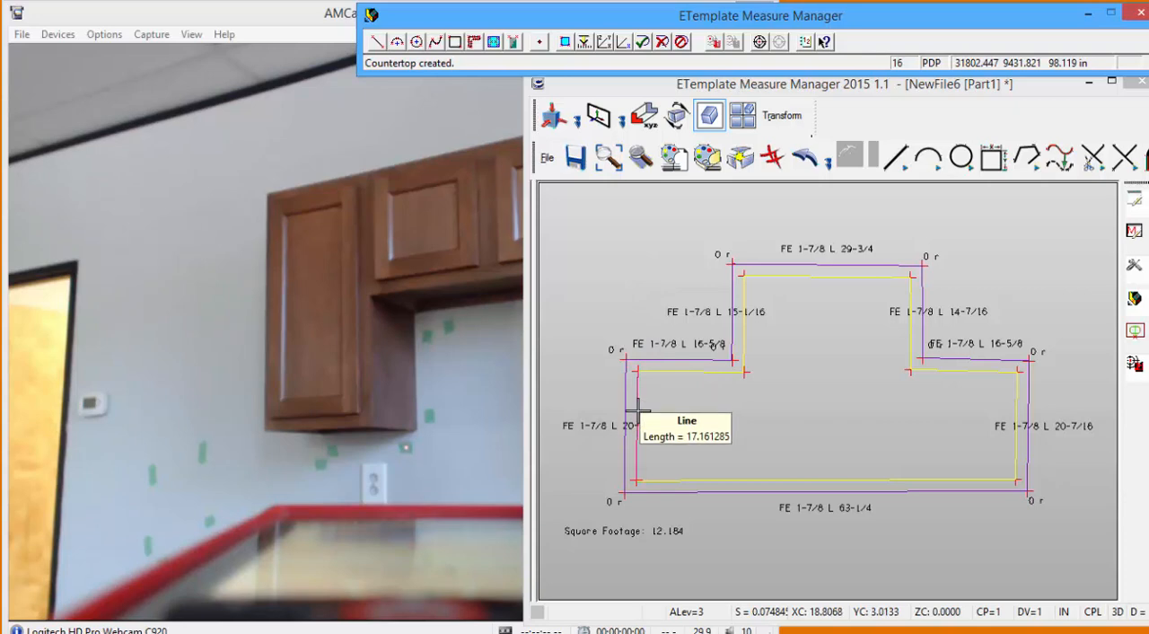
Set the overhang of the finished edges at the countertop's left and right ends to 0.
left_click(1134, 201)
left_click(628, 426)
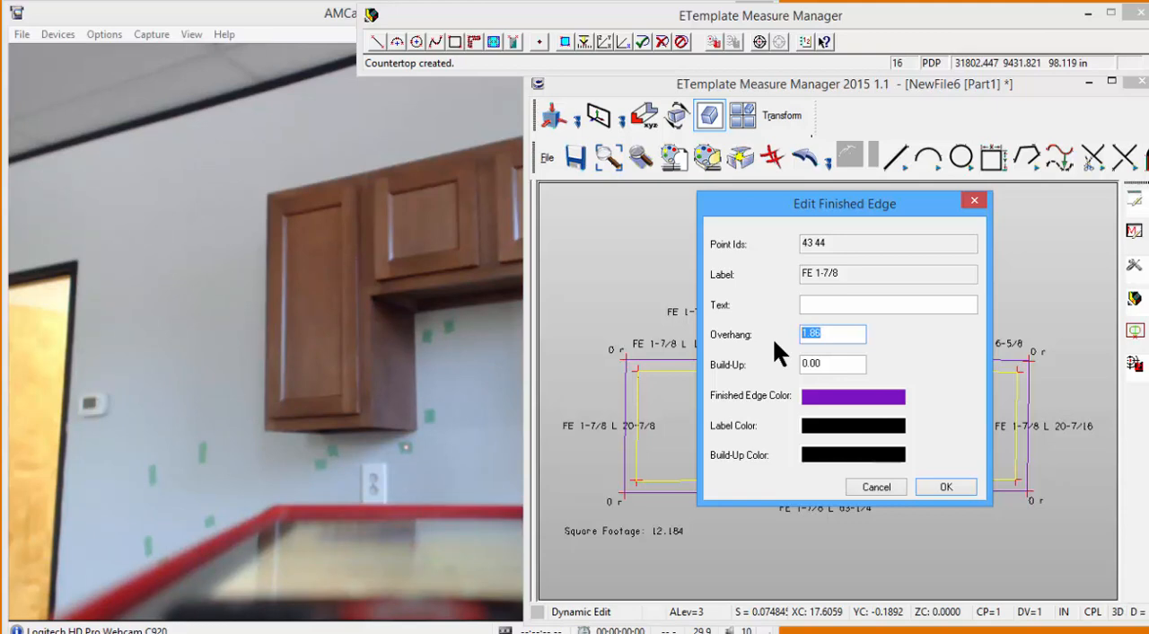
type("0")
key("Return")
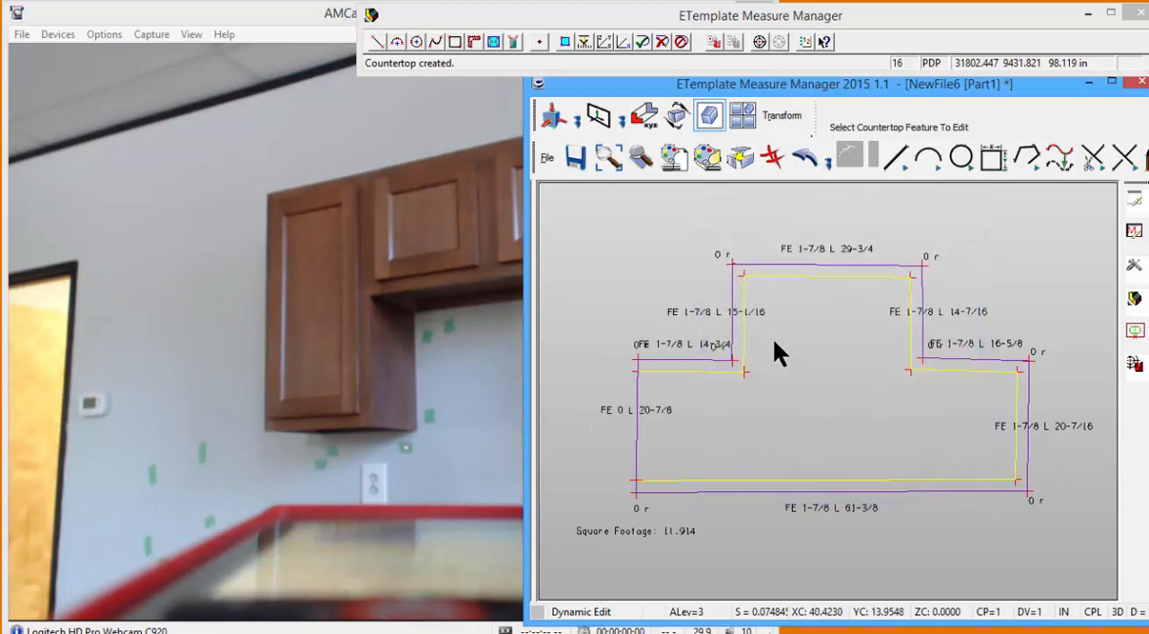
double_click(1028, 398)
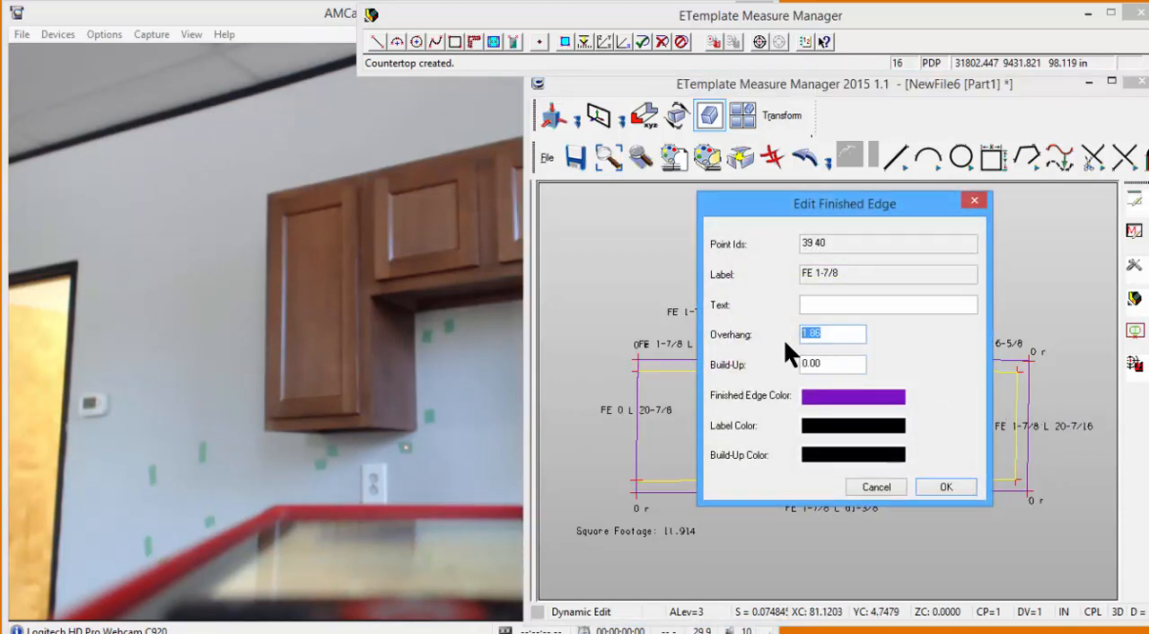
type("0")
key("Return")
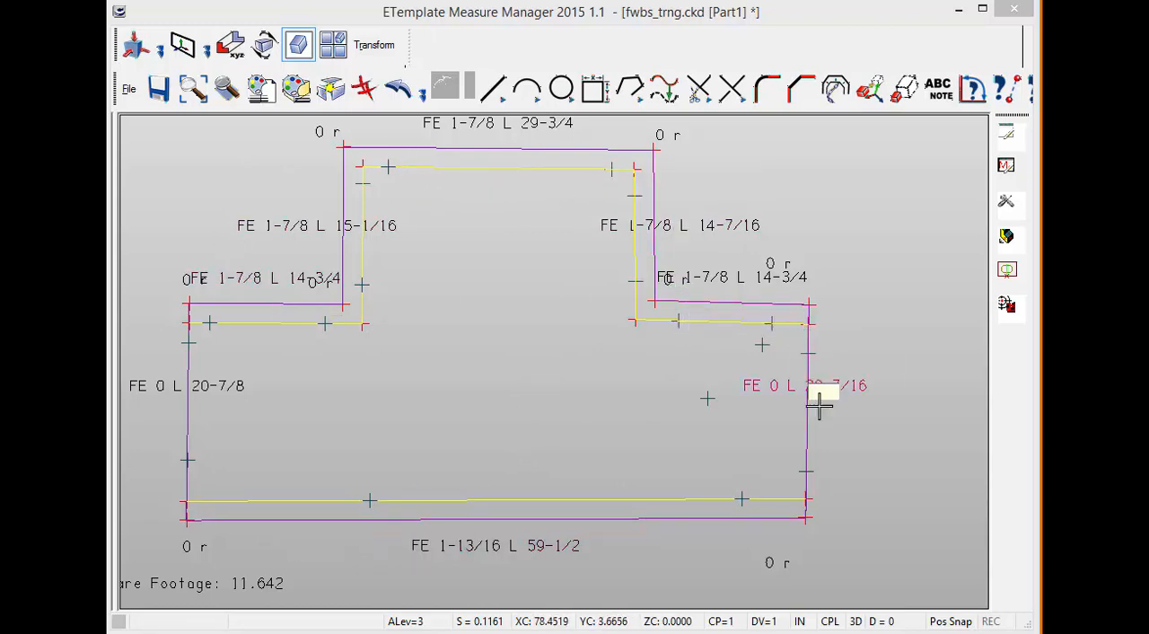
Create a line parallel to the countertop's long lower zero line, offset by the preset distance toward the inside of the countertop.
left_click(552, 500)
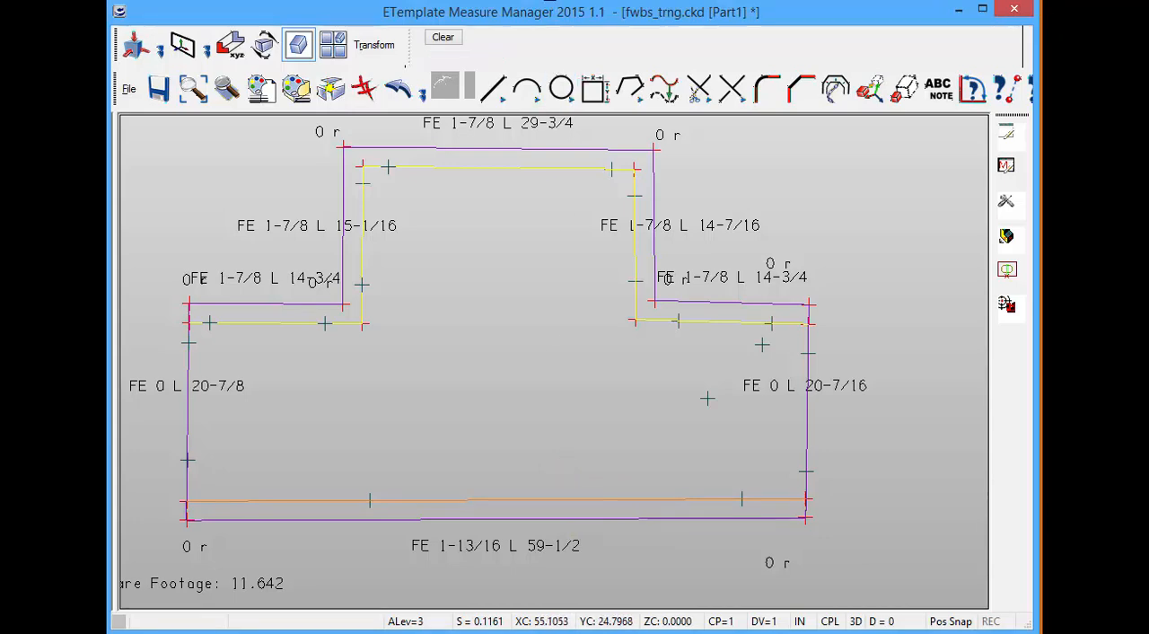
left_click(492, 90)
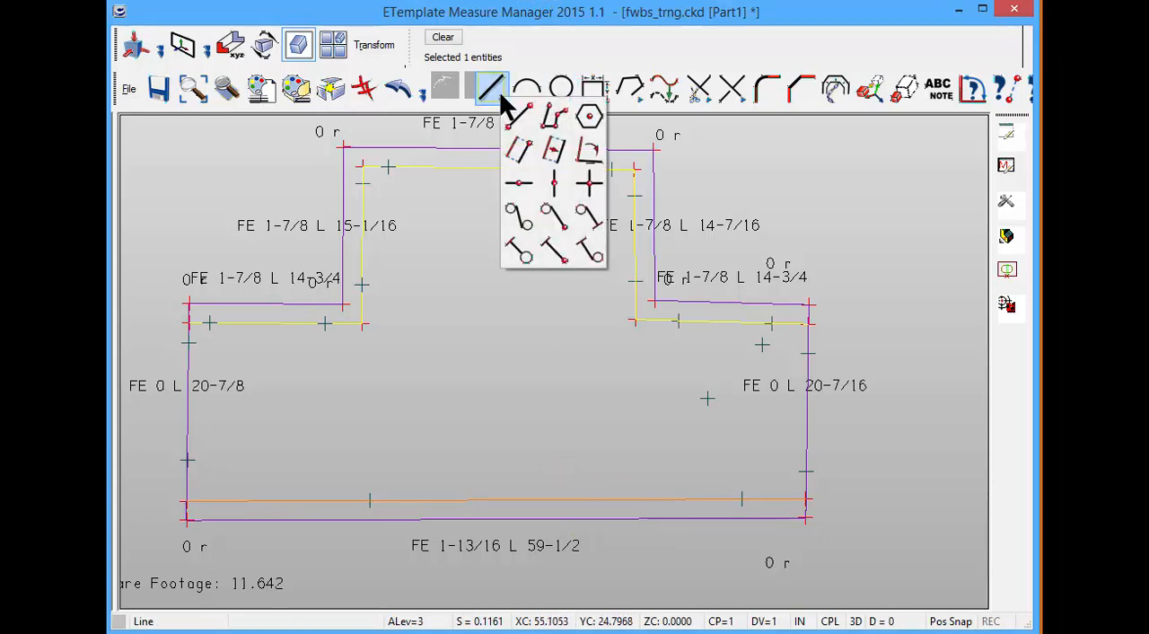
left_click(553, 150)
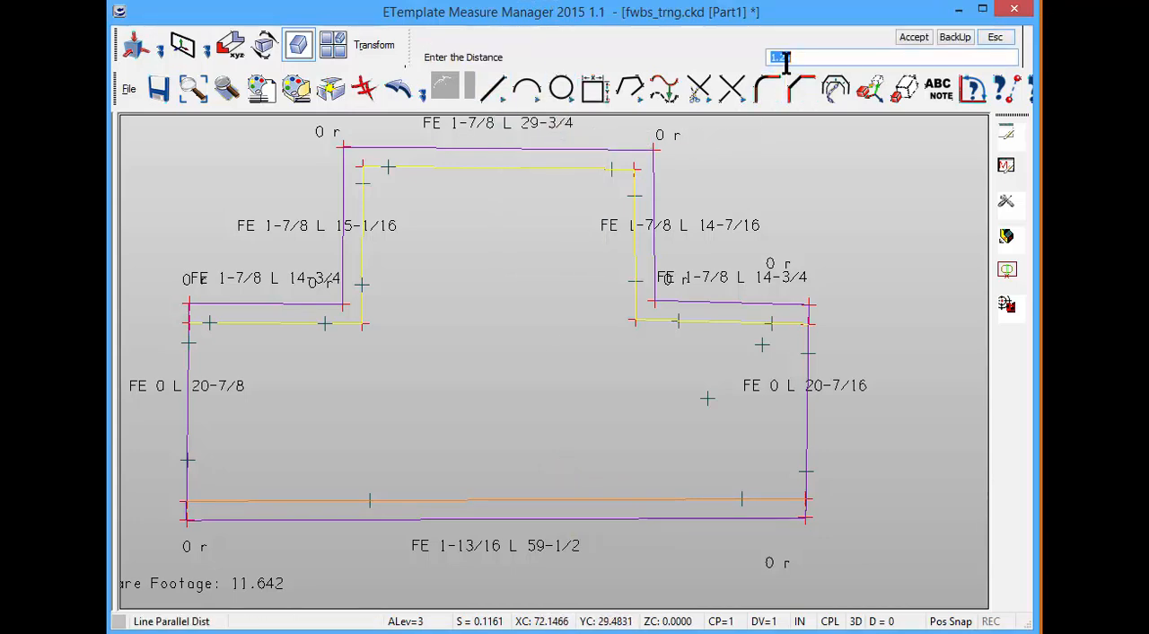
left_click(914, 37)
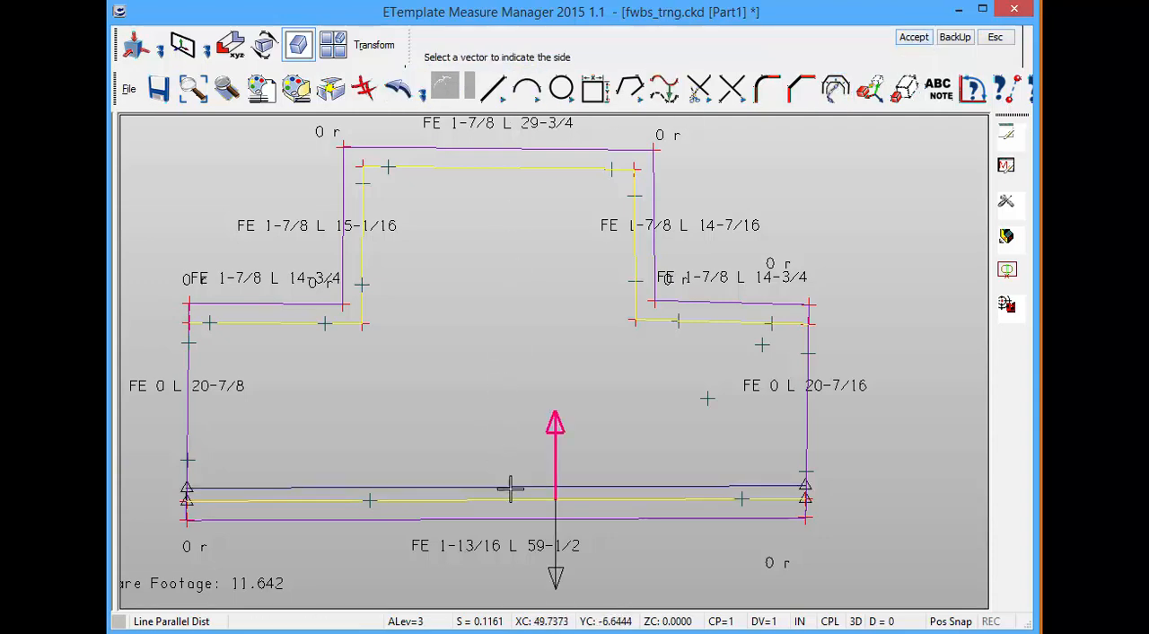
left_click(549, 457)
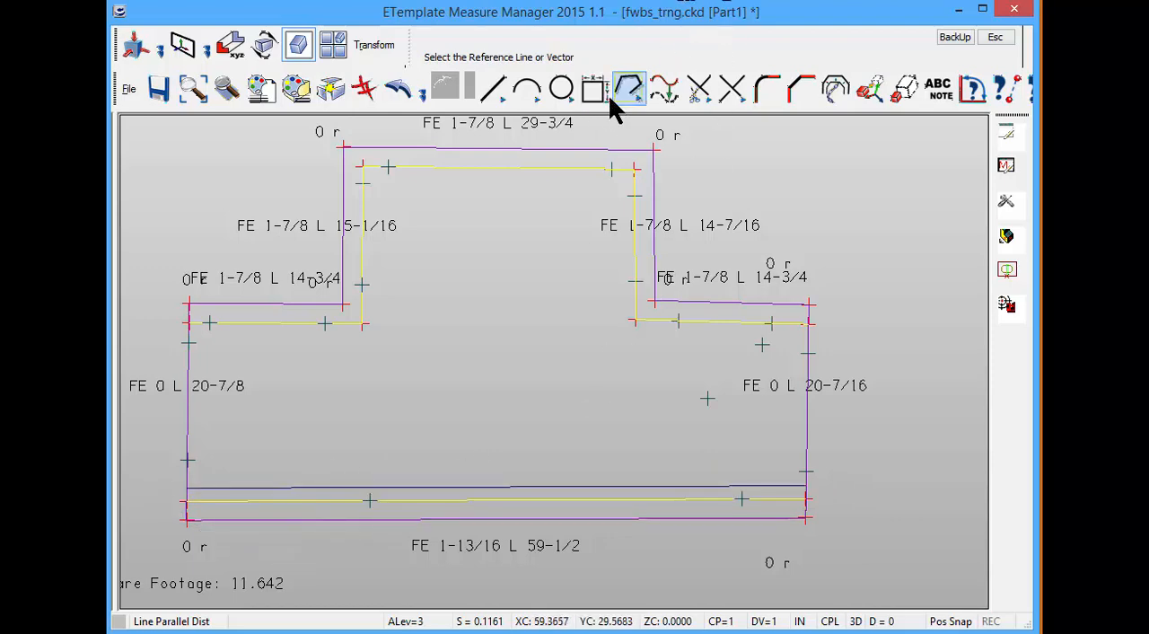
Smart-trim the right end edge and the new parallel line to each other at their corner.
left_click(704, 93)
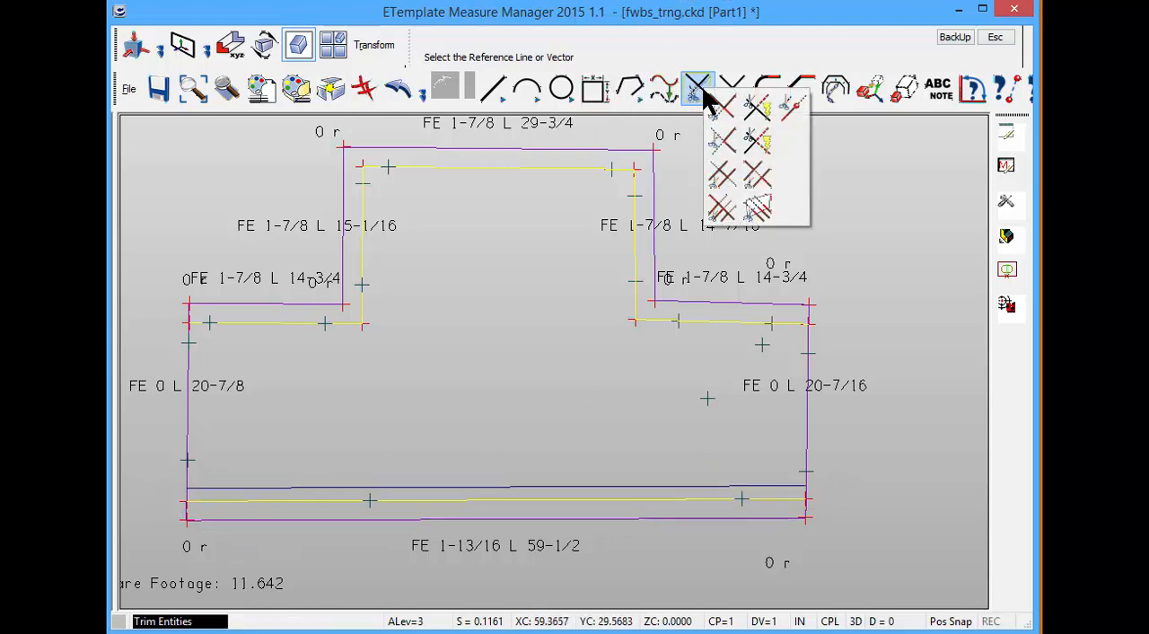
left_click(757, 142)
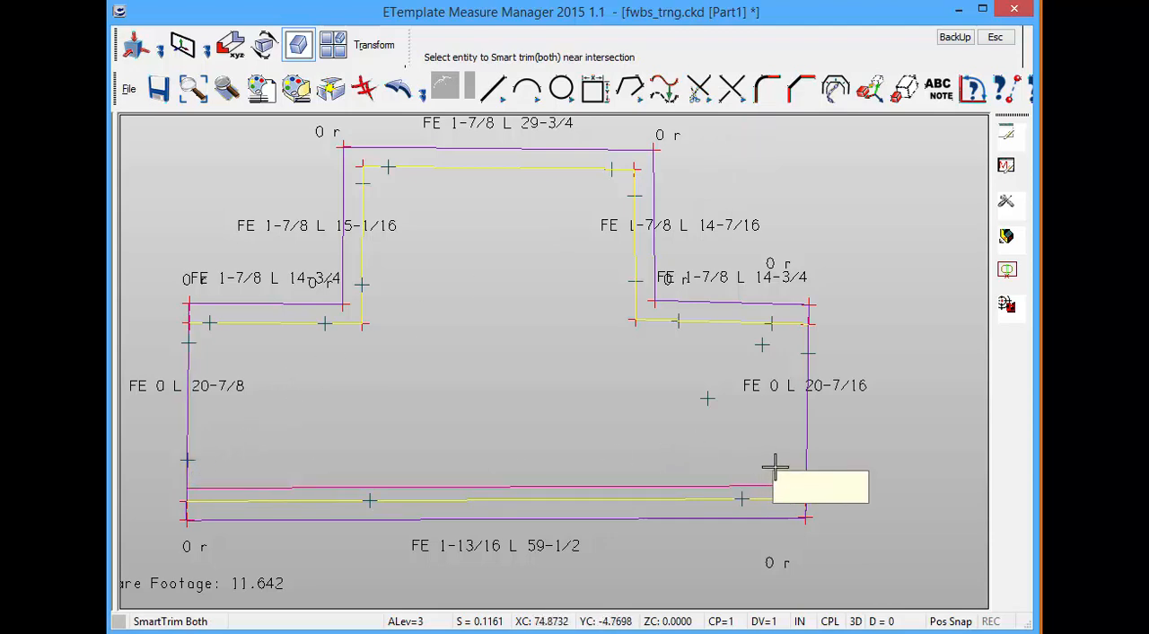
left_click(777, 465)
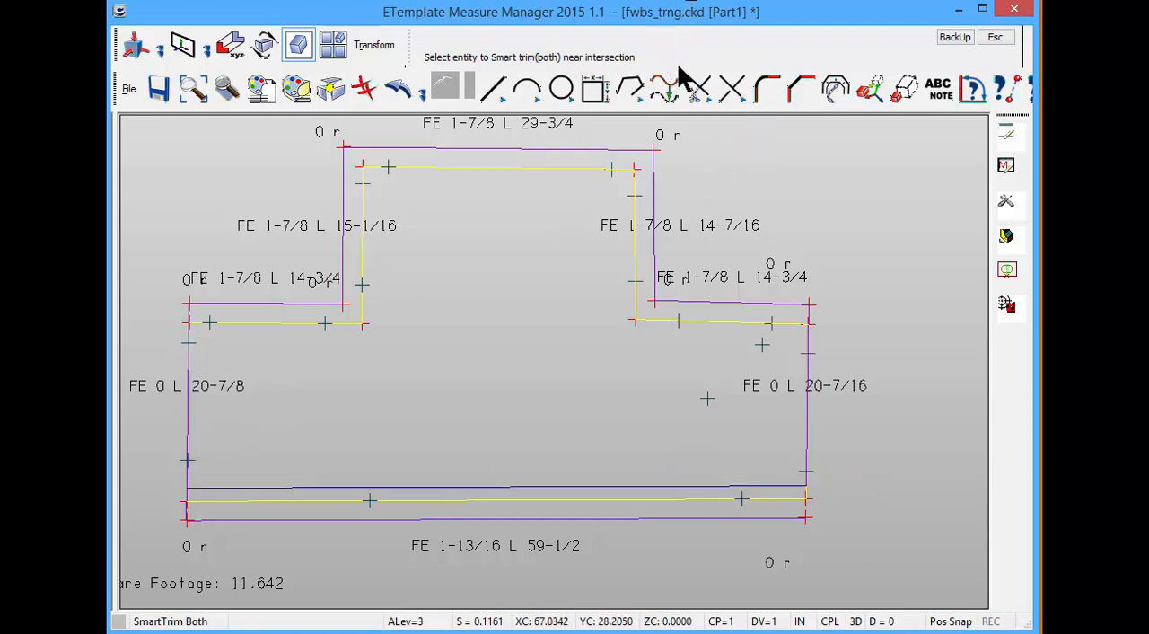
Delete the original lower zero line and the long finished edge line below the new parallel line.
left_click(364, 87)
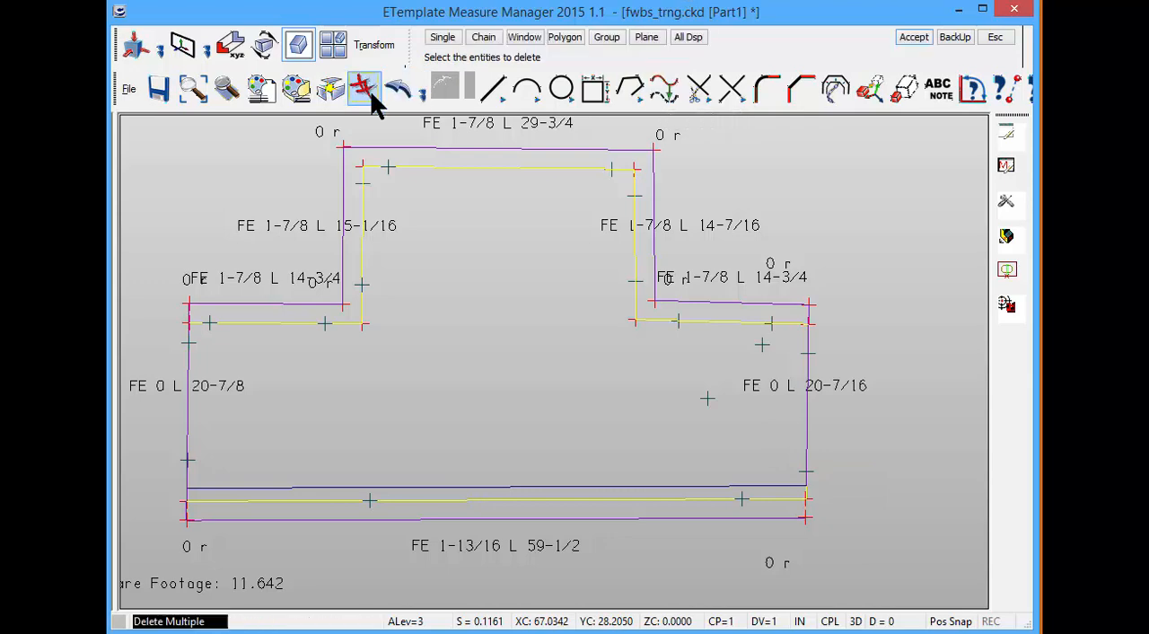
left_click(480, 517)
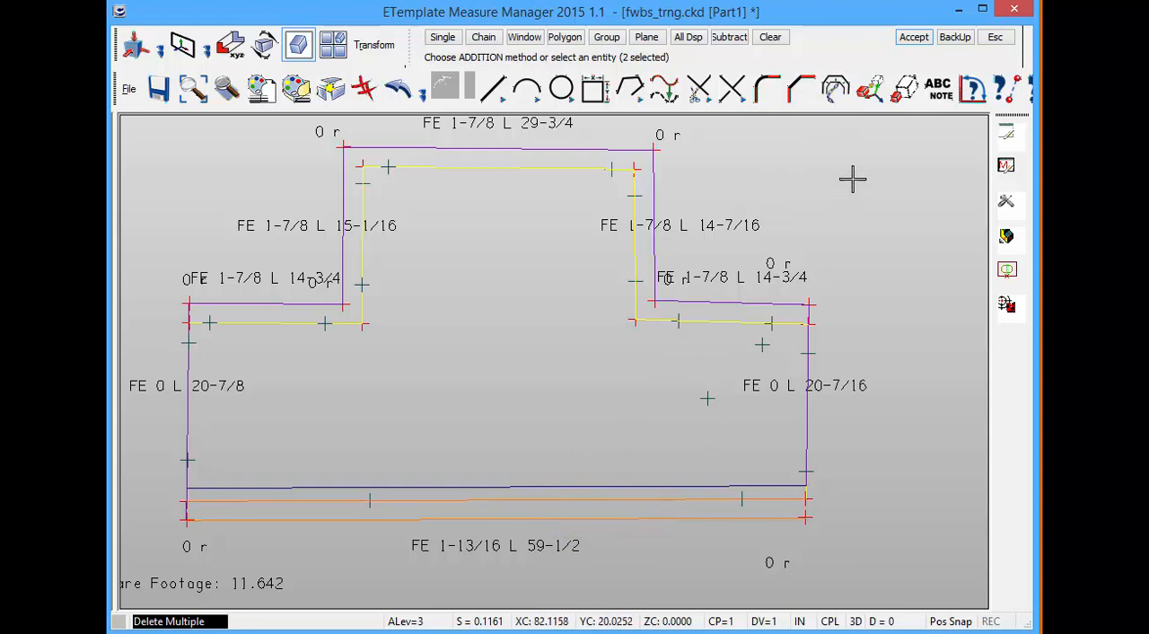
left_click(914, 37)
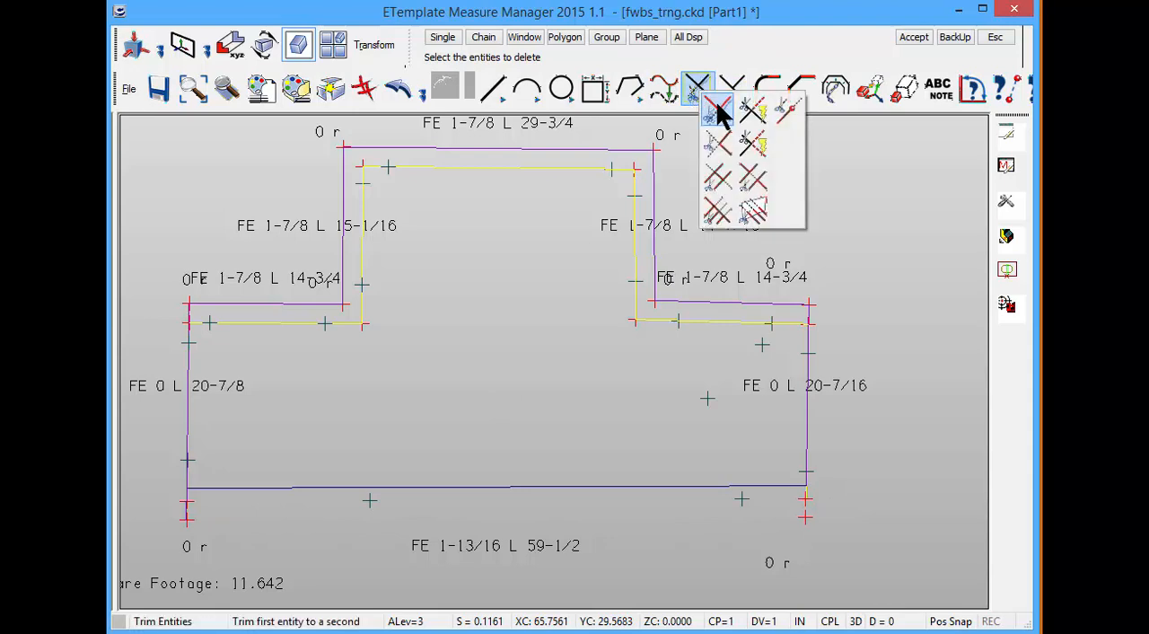
Trim the countertop's right and left end lines to the new parallel line with Trim First.
left_click(718, 111)
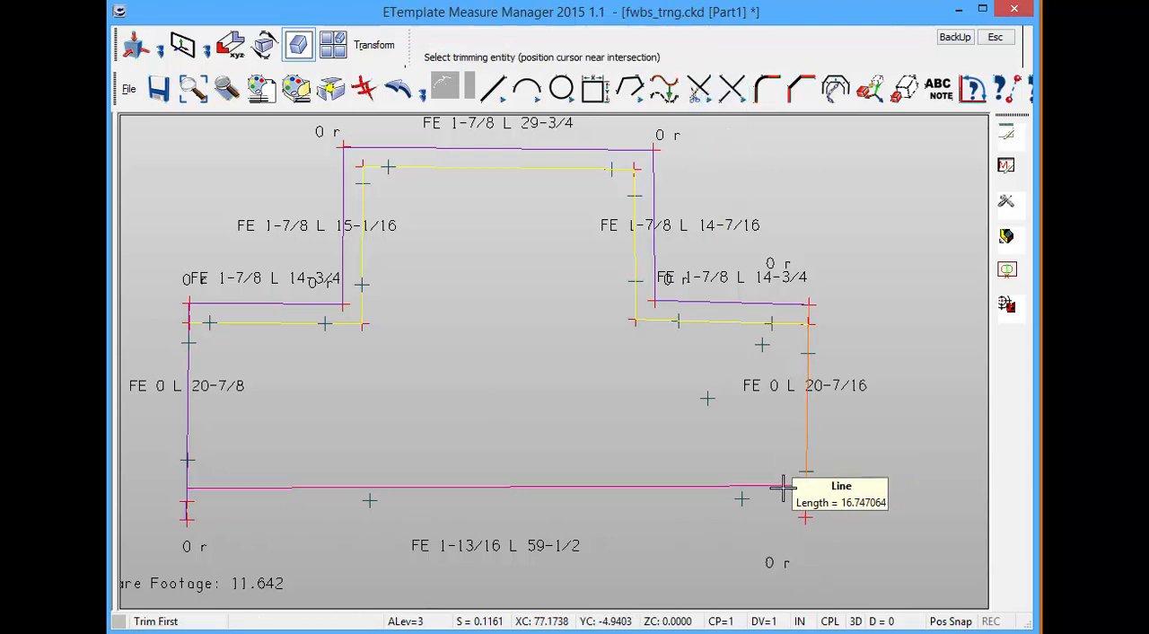
left_click(748, 496)
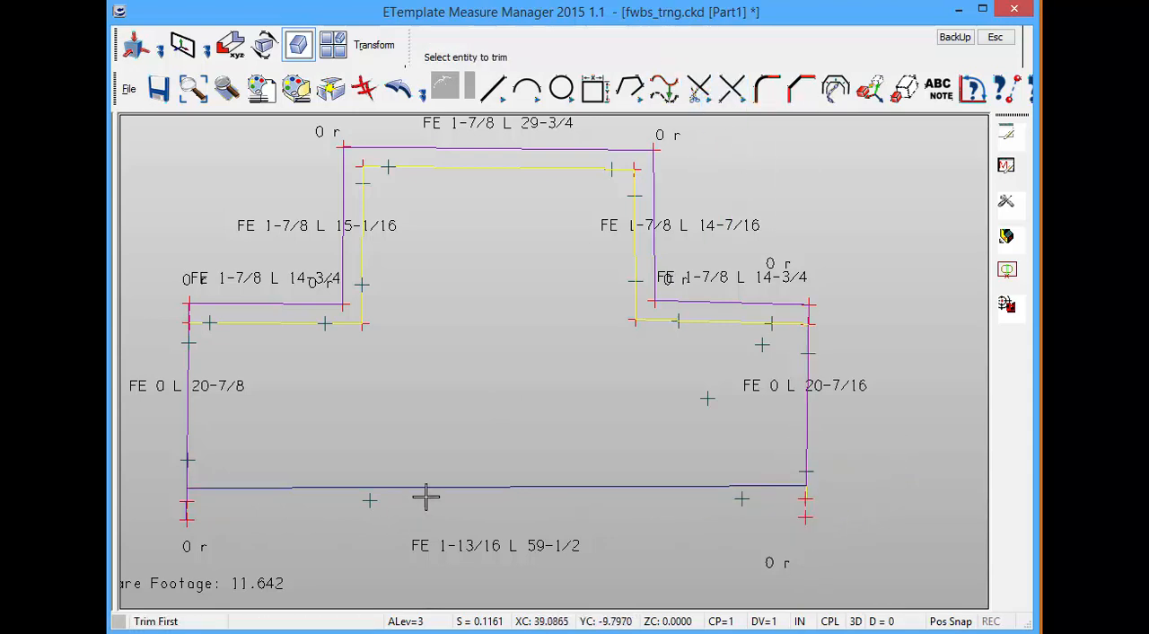
left_click(187, 420)
left_click(257, 488)
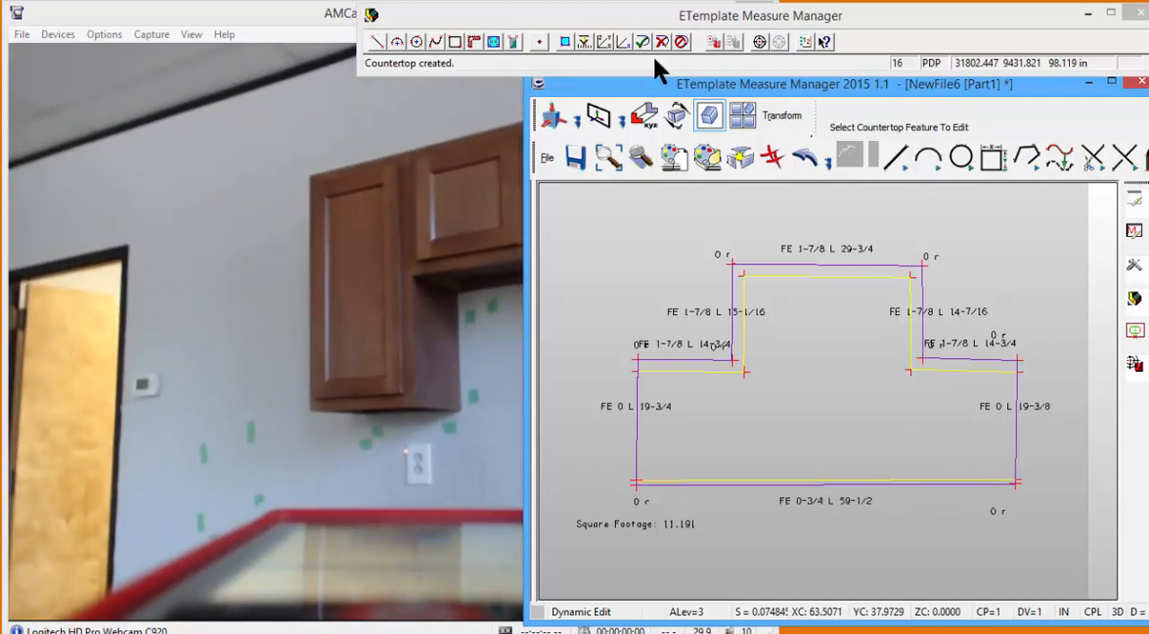
Start digitizing a rectangular shape with the laser.
left_click(456, 43)
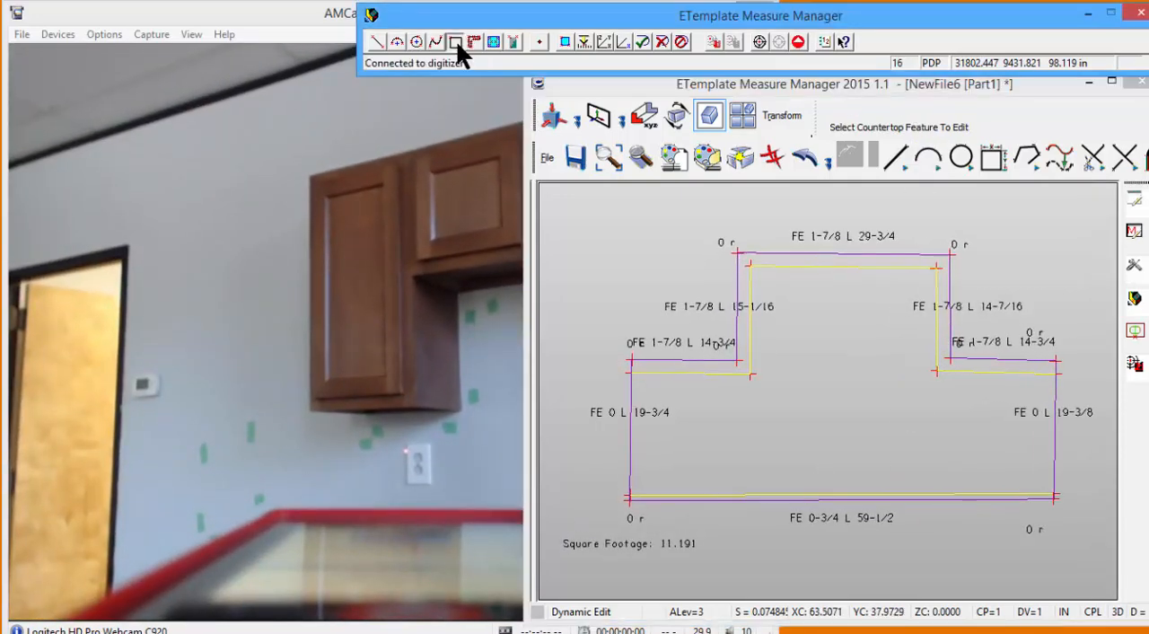